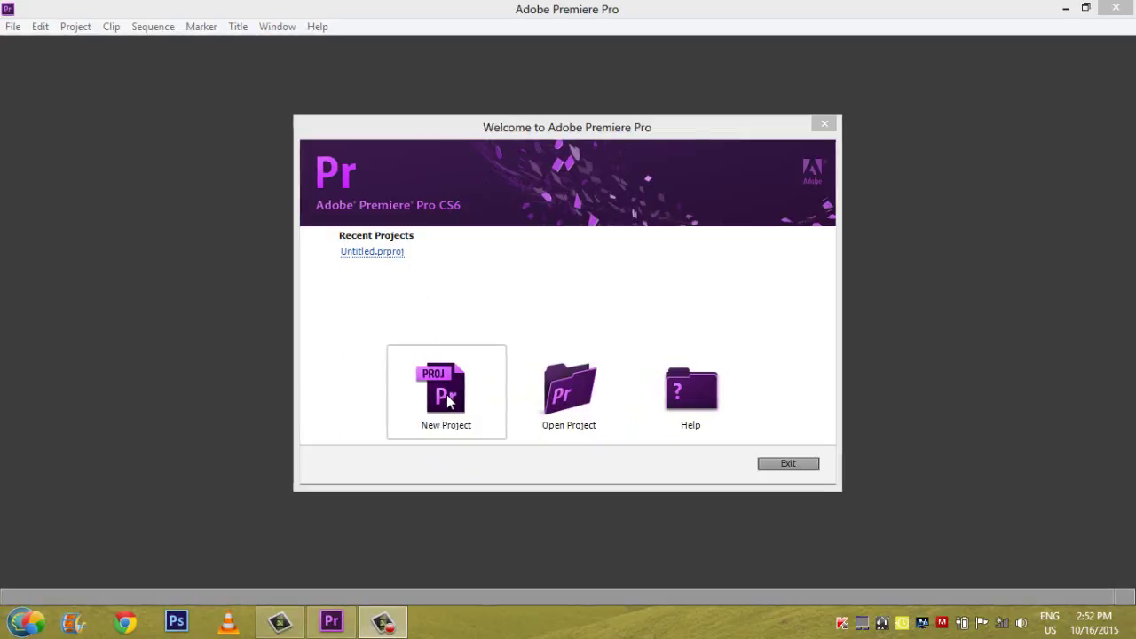
- Start a new Untitled project with default settings, overwriting the existing project file
{"action": "left_click", "coordinate": [448, 401]}
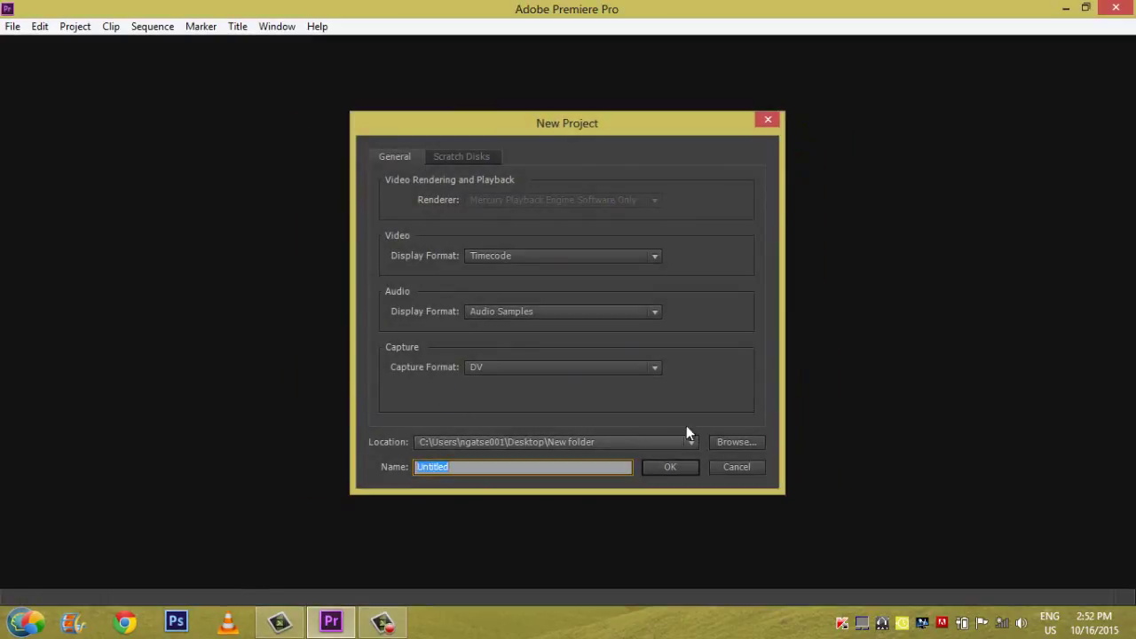
{"action": "left_click", "coordinate": [666, 467]}
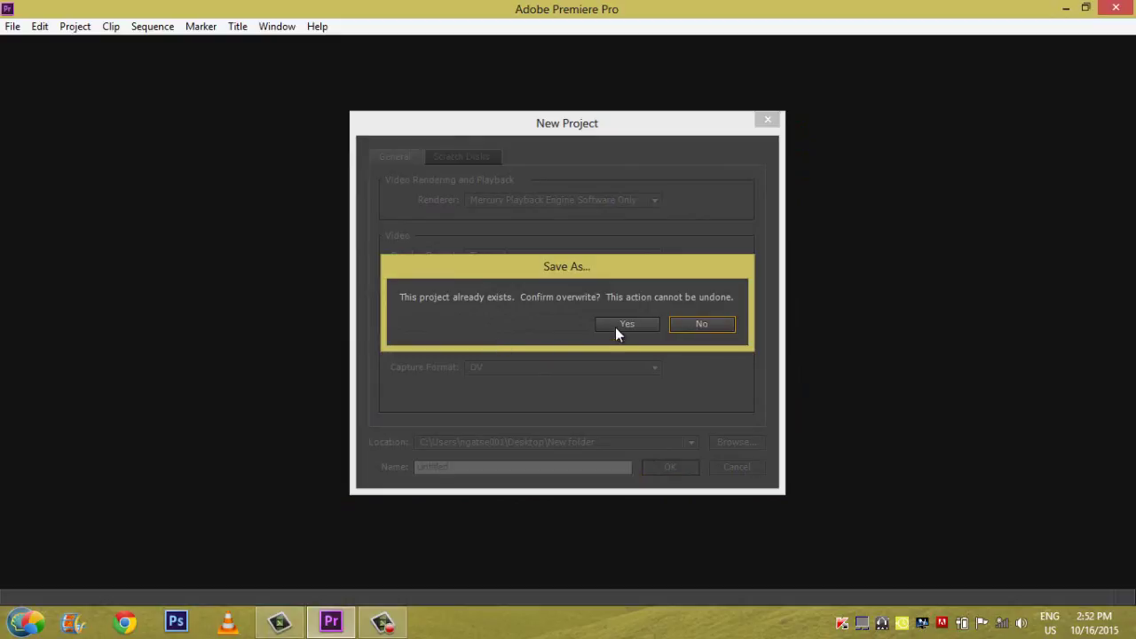
{"action": "left_click", "coordinate": [616, 325]}
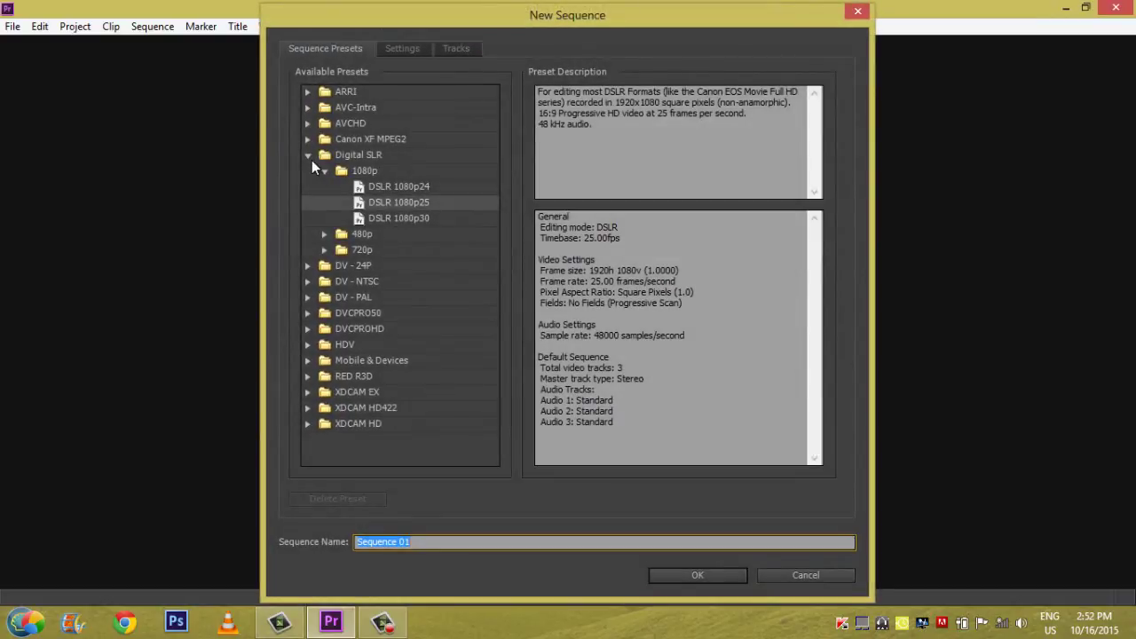
- Create Sequence 01 using the Digital SLR > 1080p > DSLR 1080p25 preset
{"action": "left_click", "coordinate": [307, 157]}
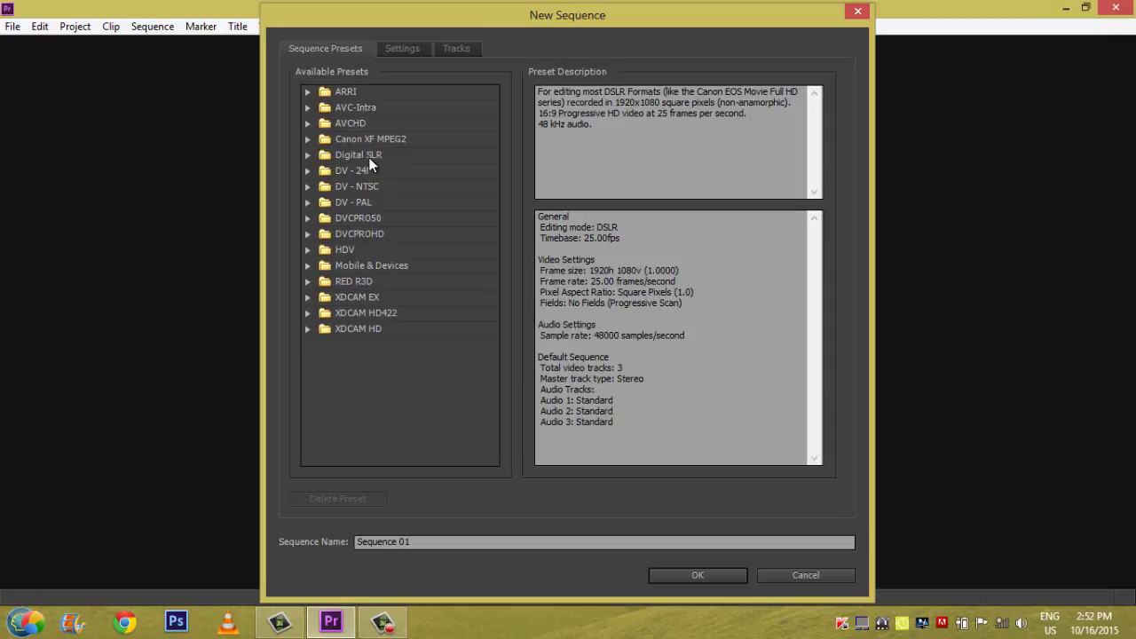
{"action": "left_click", "coordinate": [308, 156]}
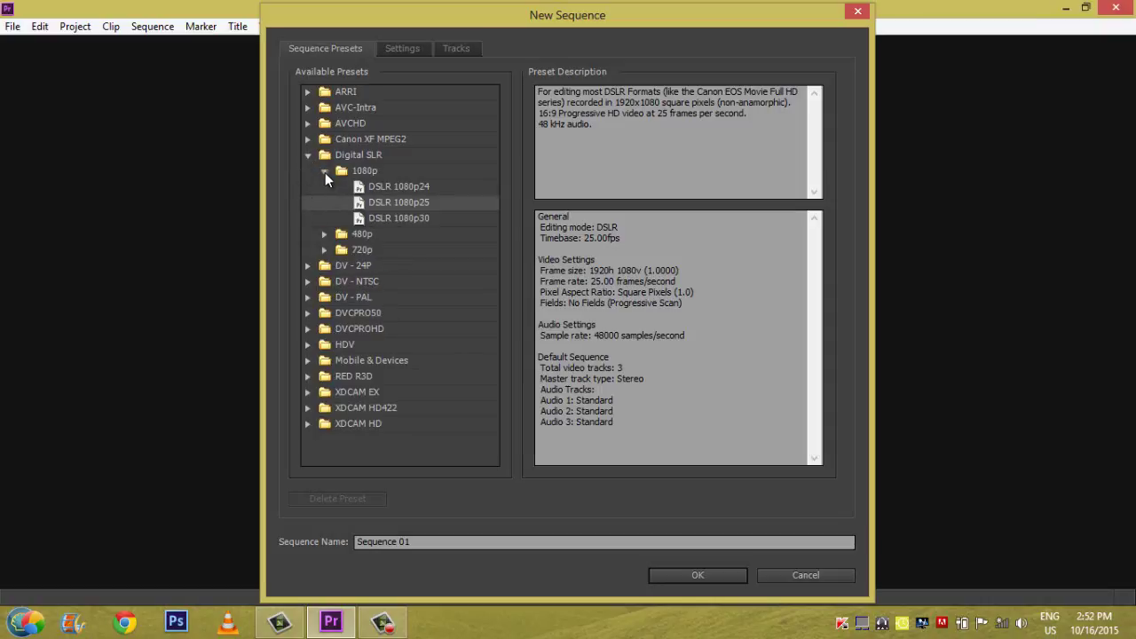
{"action": "left_click", "coordinate": [325, 172]}
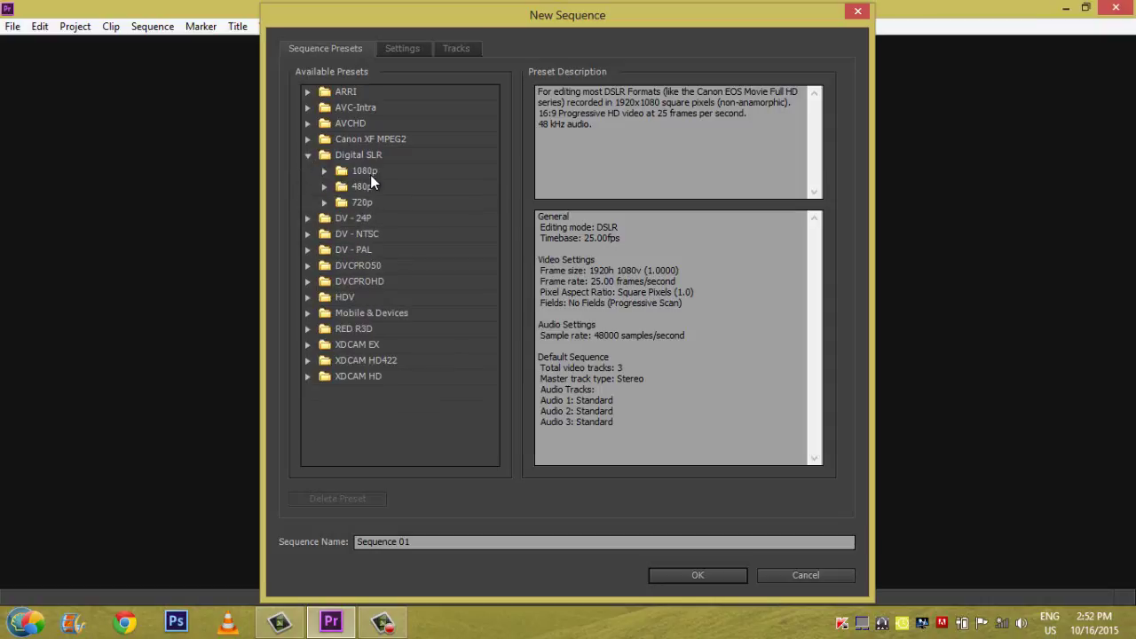
{"action": "left_click", "coordinate": [325, 171]}
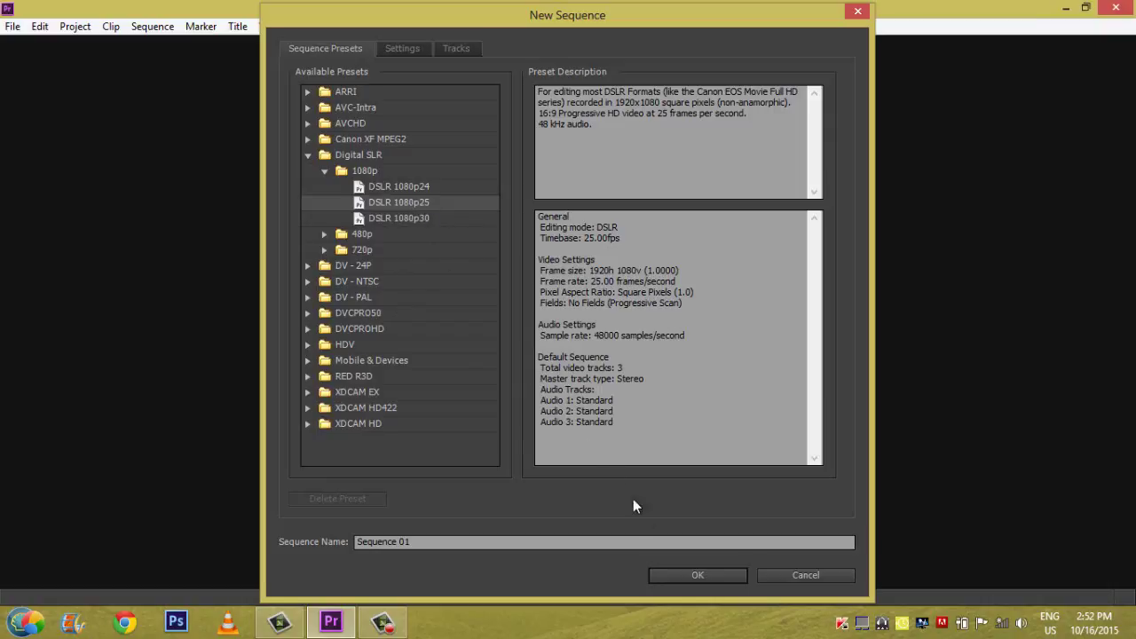
{"action": "left_click", "coordinate": [691, 575]}
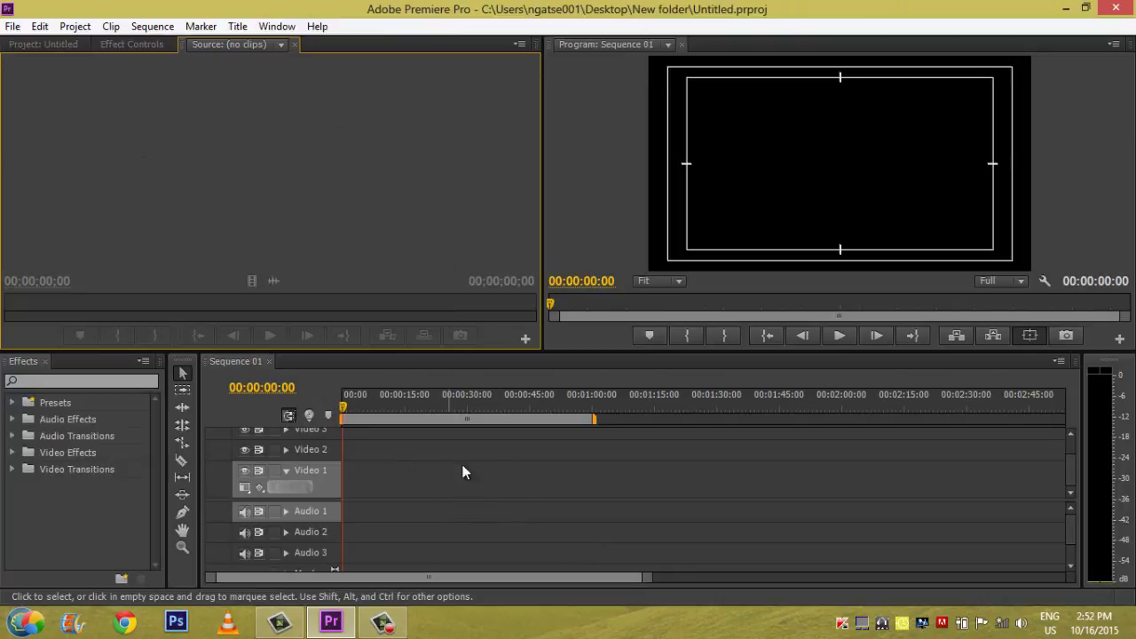
- Import chapter 1A.mpeg into the Project panel
{"action": "left_click", "coordinate": [36, 44]}
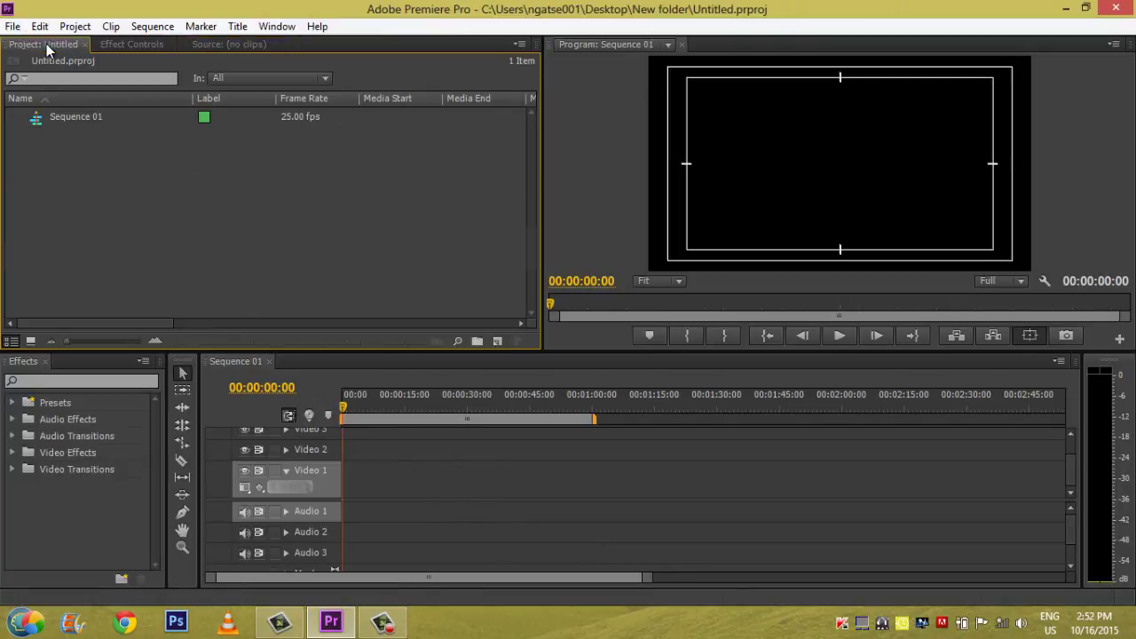
{"action": "double_click", "coordinate": [50, 147]}
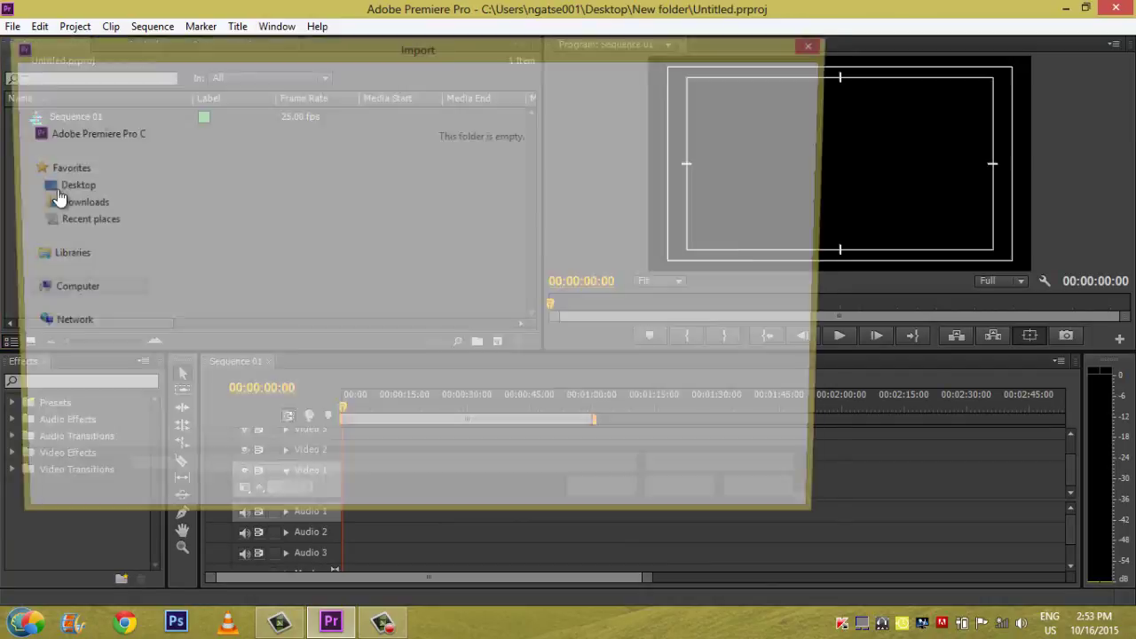
{"action": "left_click", "coordinate": [227, 213]}
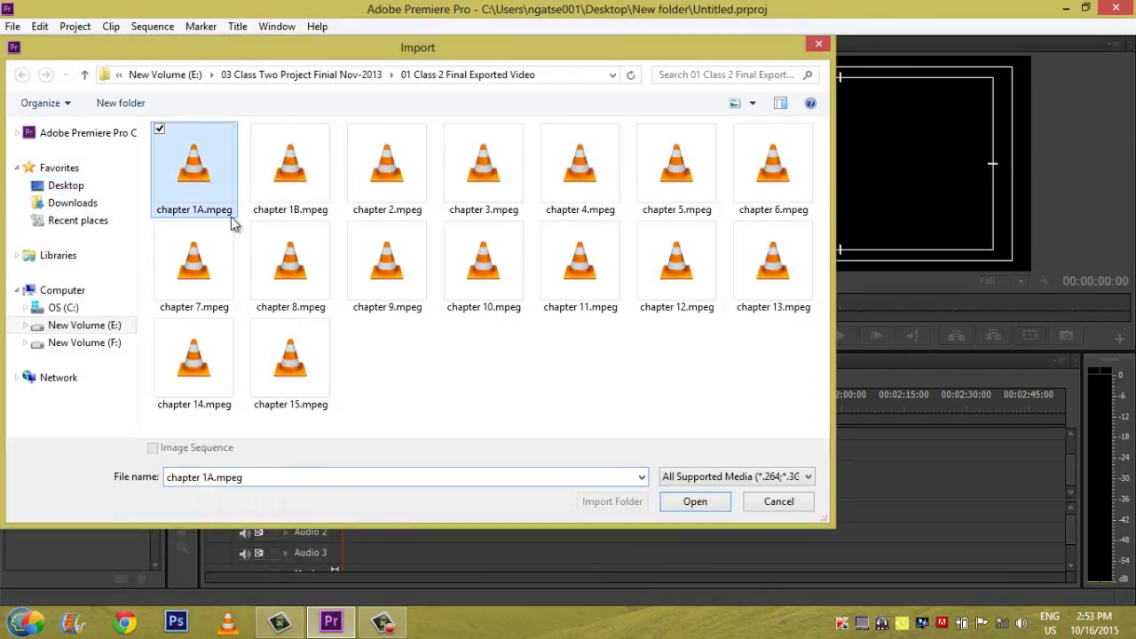
{"action": "left_click", "coordinate": [681, 503]}
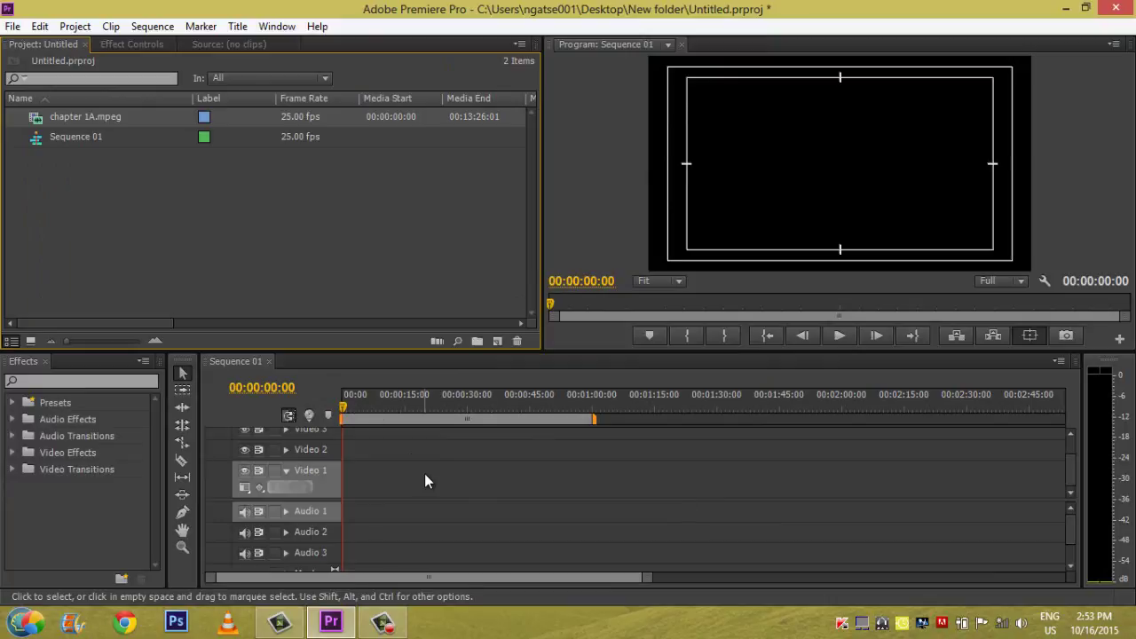
- Mark chapter 1A.mpeg's out point at 00:00:18:24 and overwrite it into Sequence 01
{"action": "double_click", "coordinate": [36, 119]}
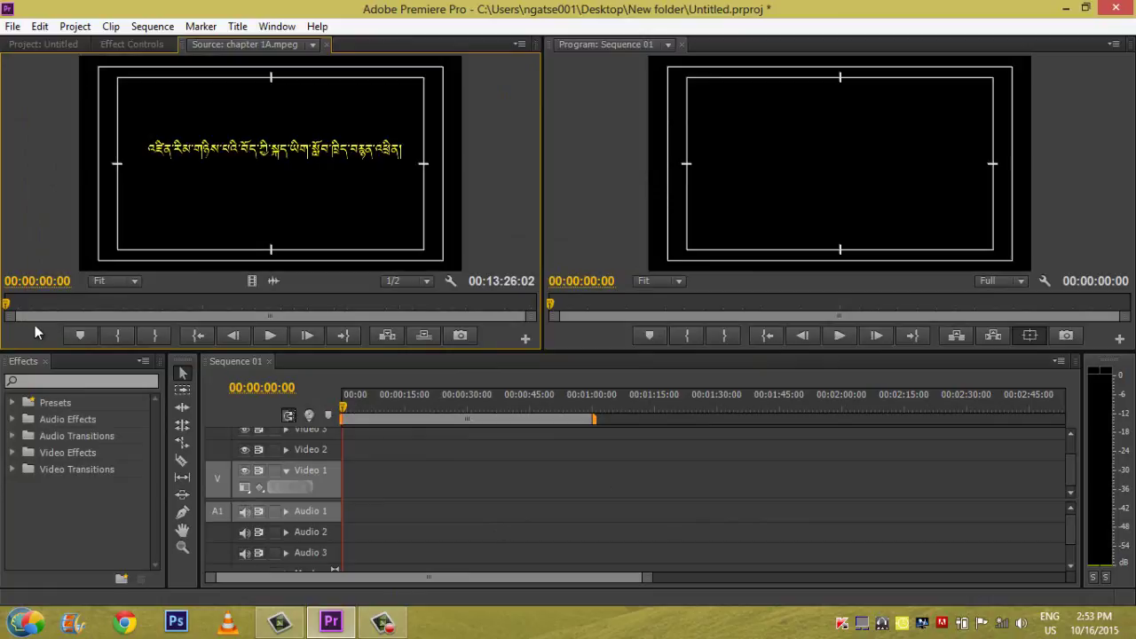
{"action": "left_click", "coordinate": [18, 306]}
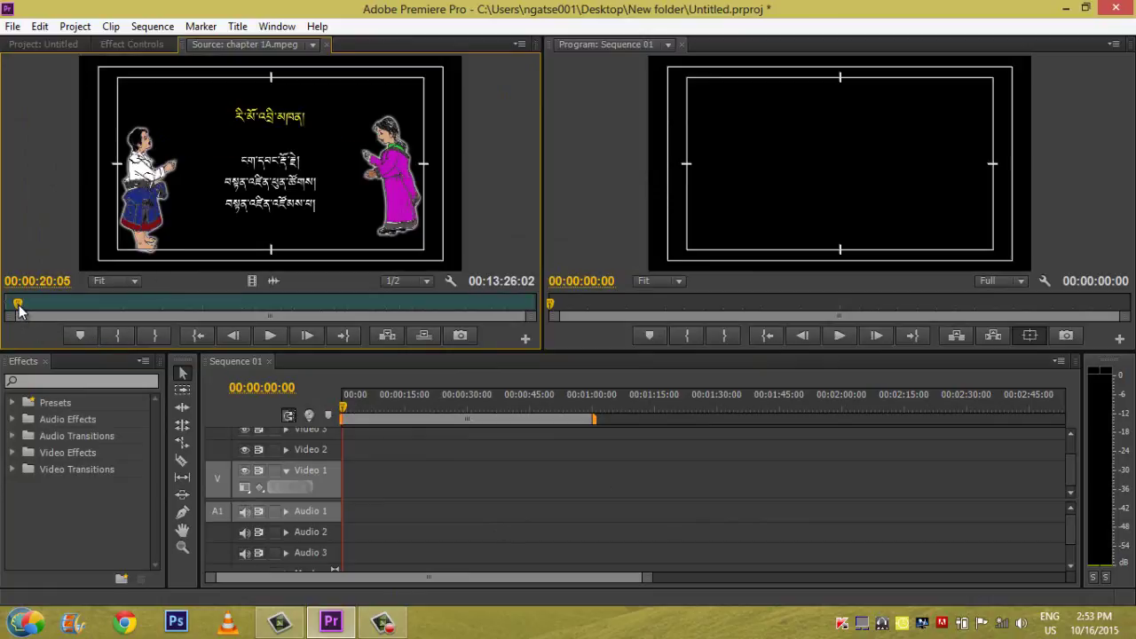
{"action": "left_click", "coordinate": [155, 335]}
{"action": "left_click_drag", "start_coordinate": [231, 174], "coordinate": [723, 136]}
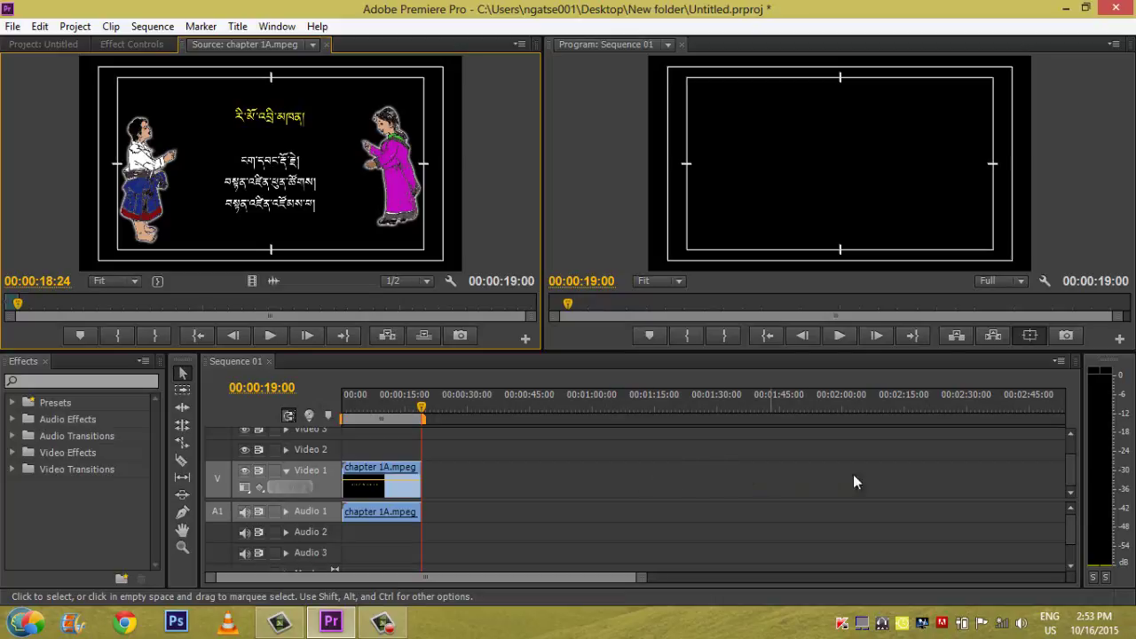
{"action": "left_click", "coordinate": [386, 497]}
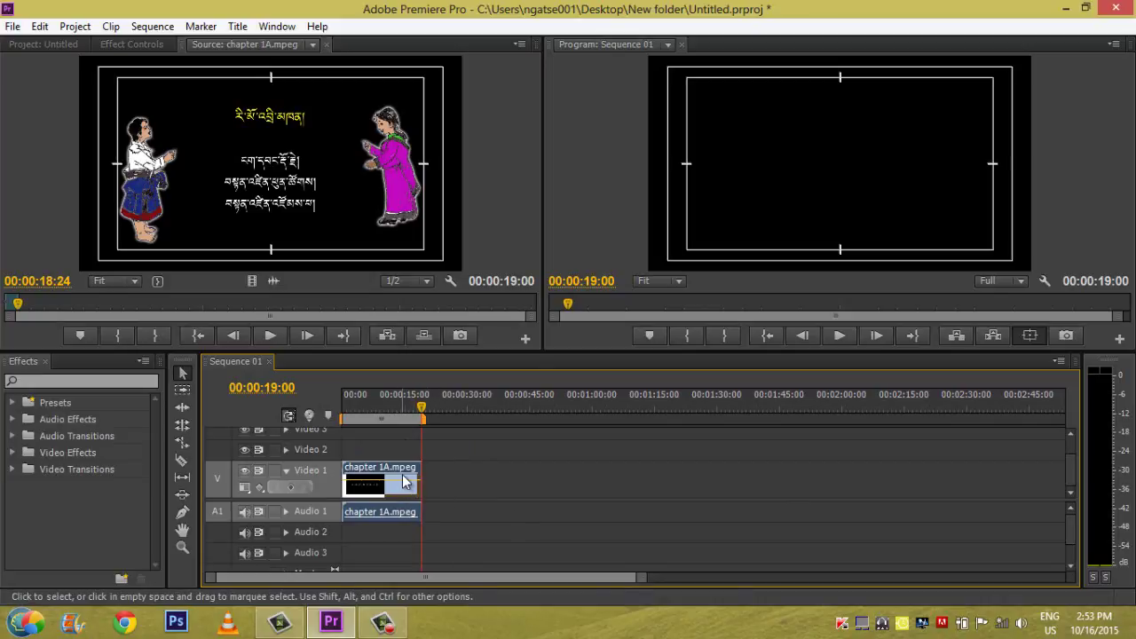
- Show the File > Export submenu listing Media, EDL, OMF, AAF and Final Cut Pro XML
{"action": "left_click", "coordinate": [12, 27]}
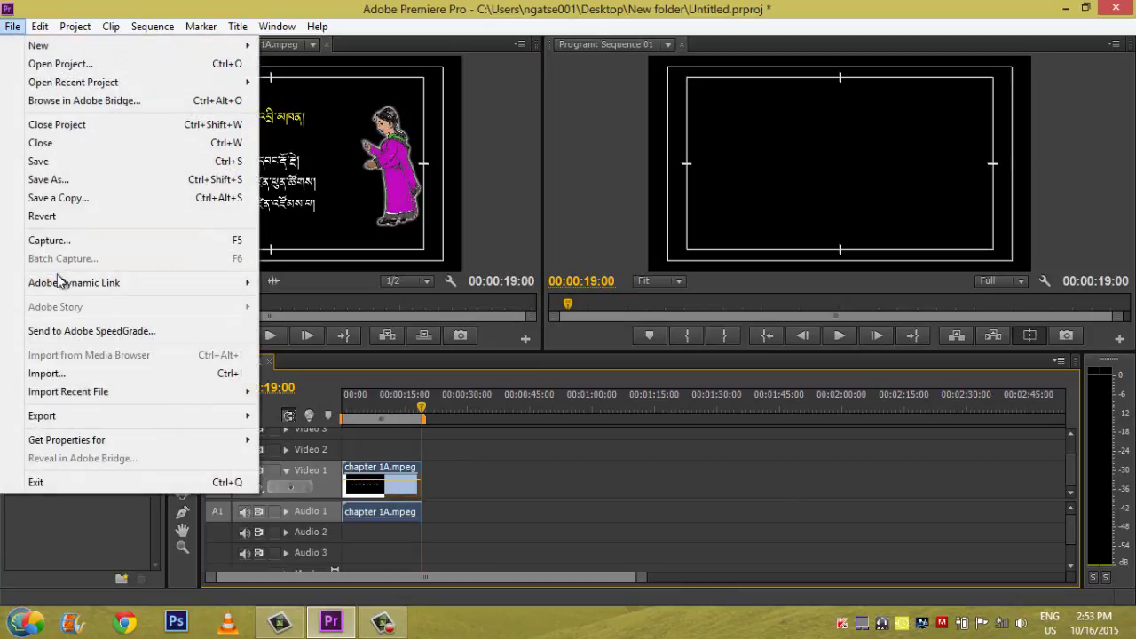
{"action": "mouse_move", "coordinate": [62, 284]}
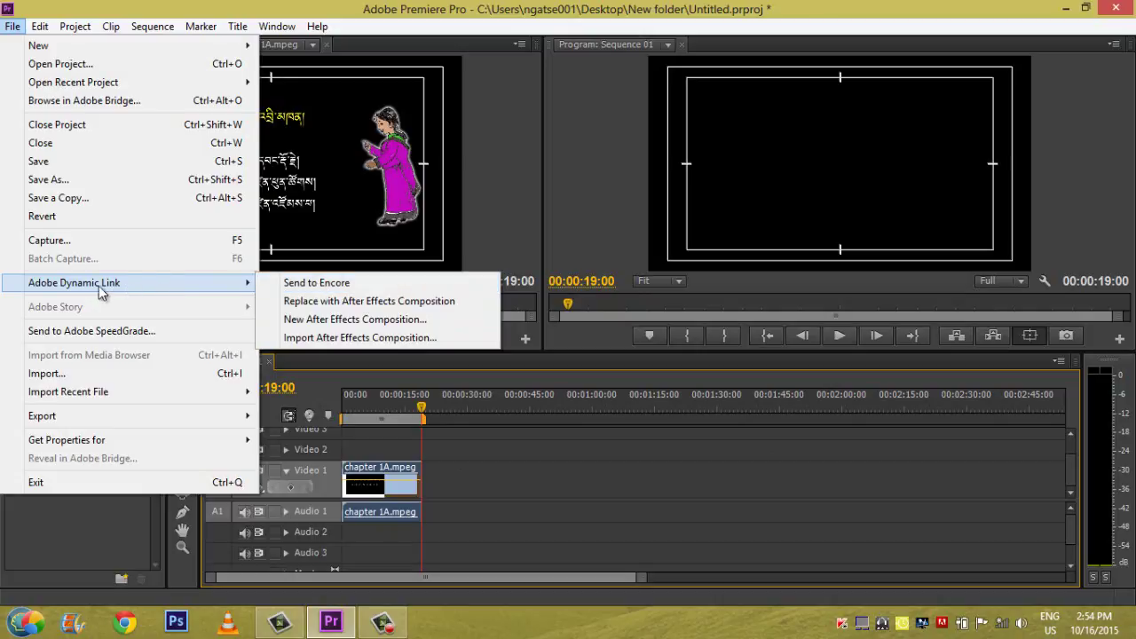
{"action": "mouse_move", "coordinate": [52, 424]}
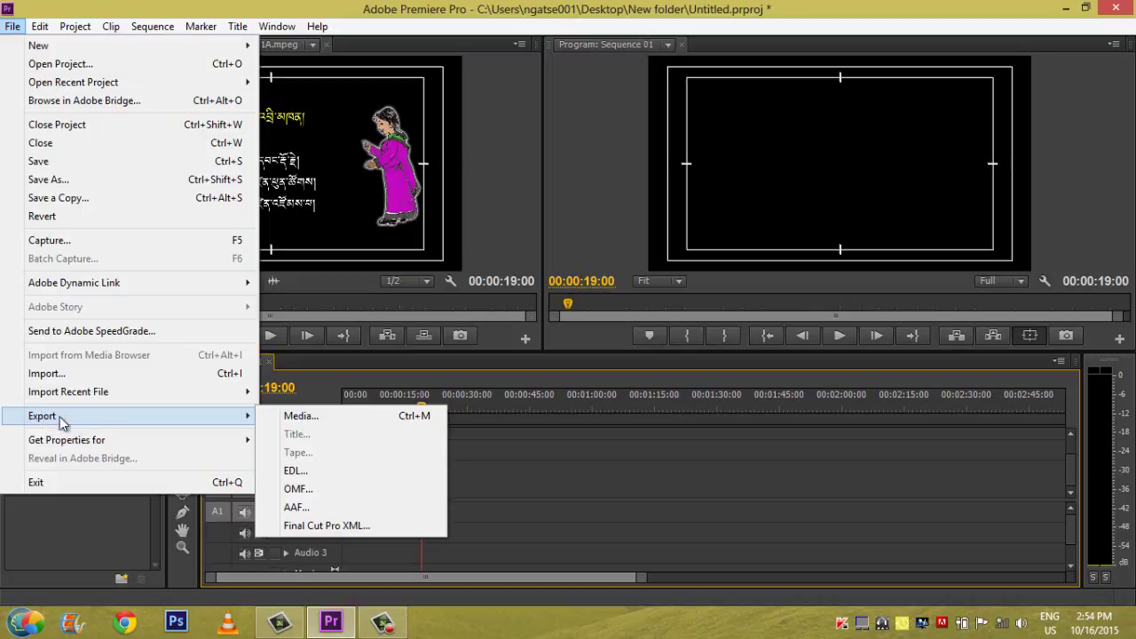
- Open the Export Media settings and review the Format list, leaving it on AVI
{"action": "left_click", "coordinate": [299, 416]}
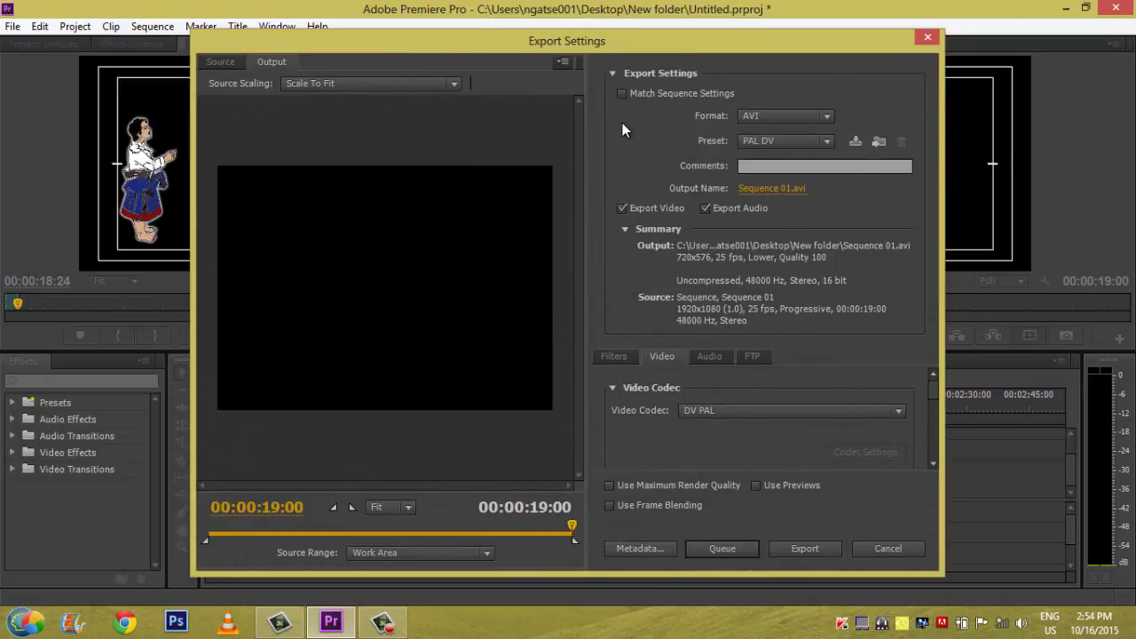
{"action": "left_click", "coordinate": [824, 117]}
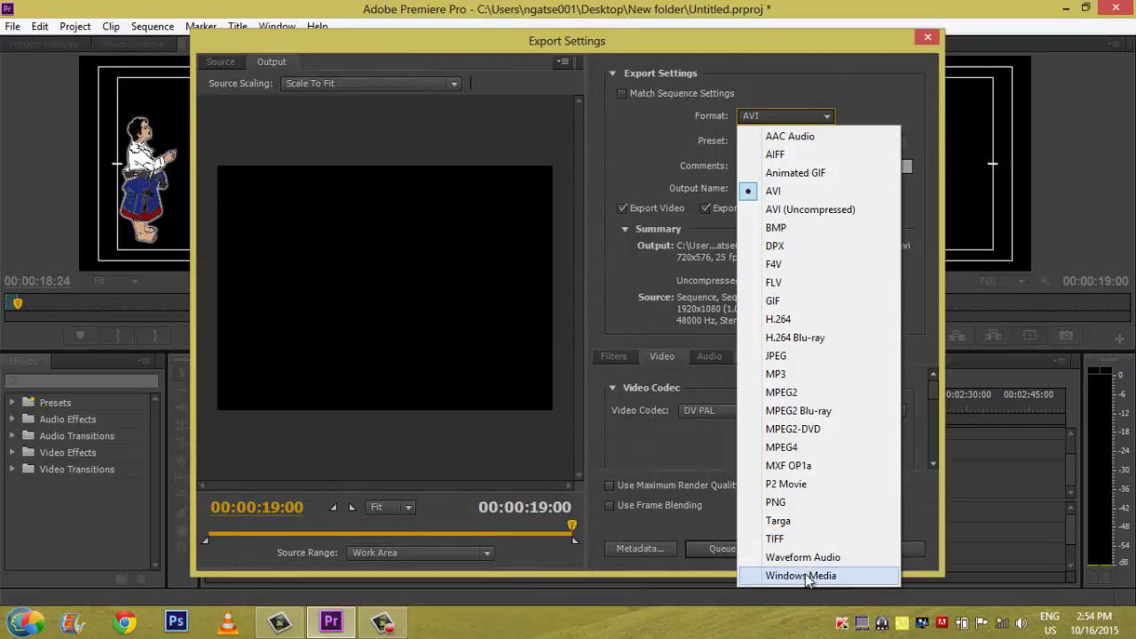
{"action": "left_click", "coordinate": [645, 138]}
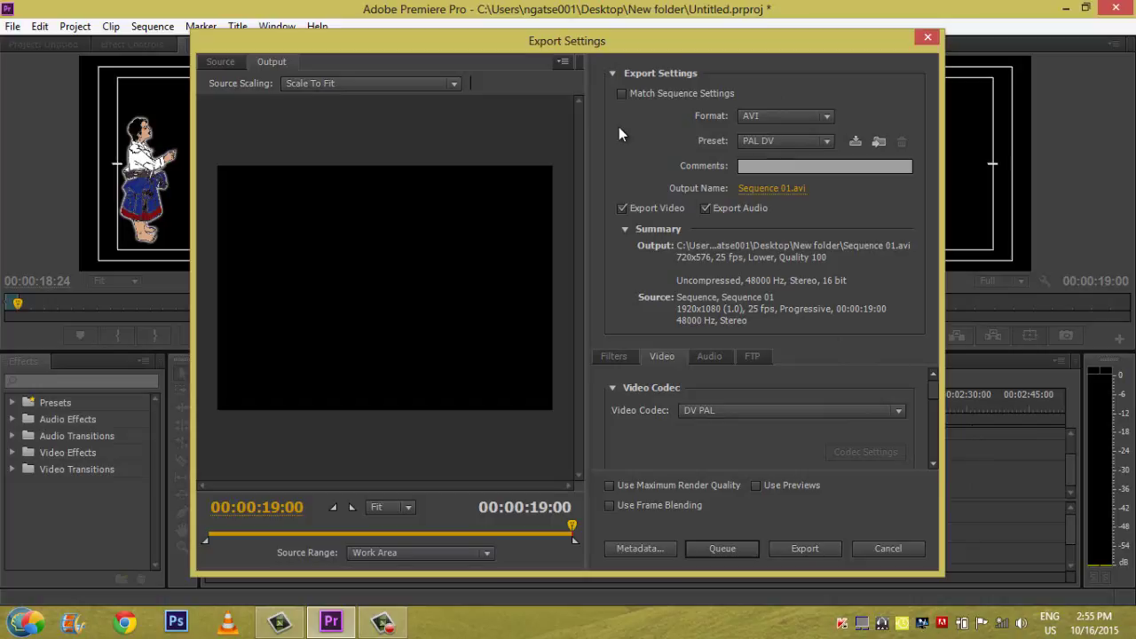
- Enable Match Sequence Settings and export Sequence 01.mpeg, replacing the existing file
{"action": "left_click", "coordinate": [622, 94]}
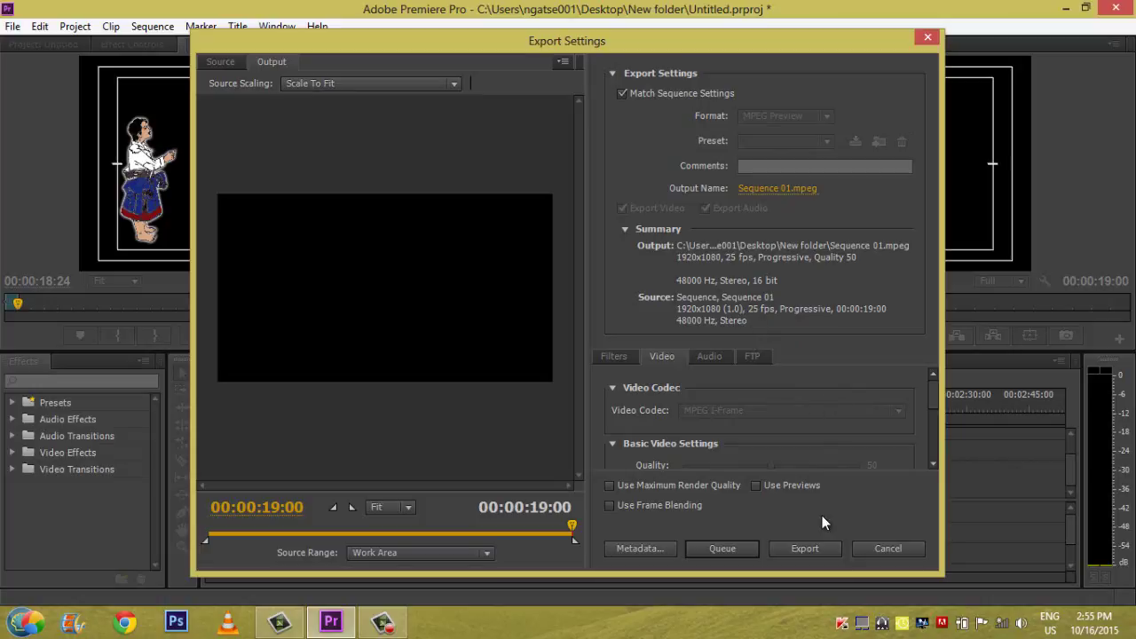
{"action": "left_click", "coordinate": [807, 548]}
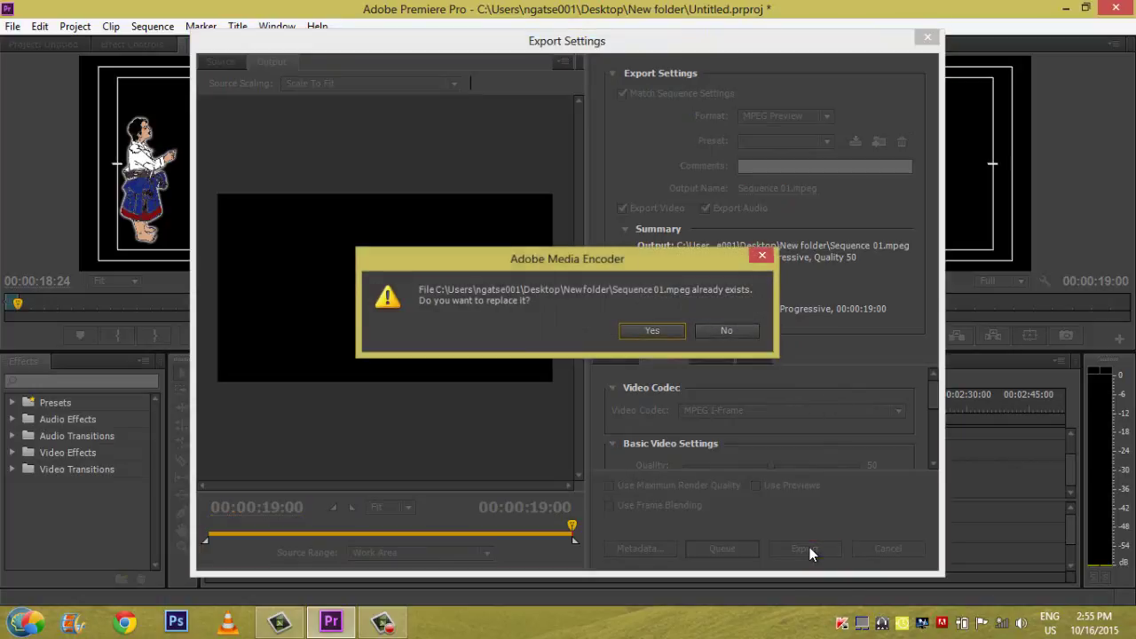
{"action": "left_click", "coordinate": [652, 330]}
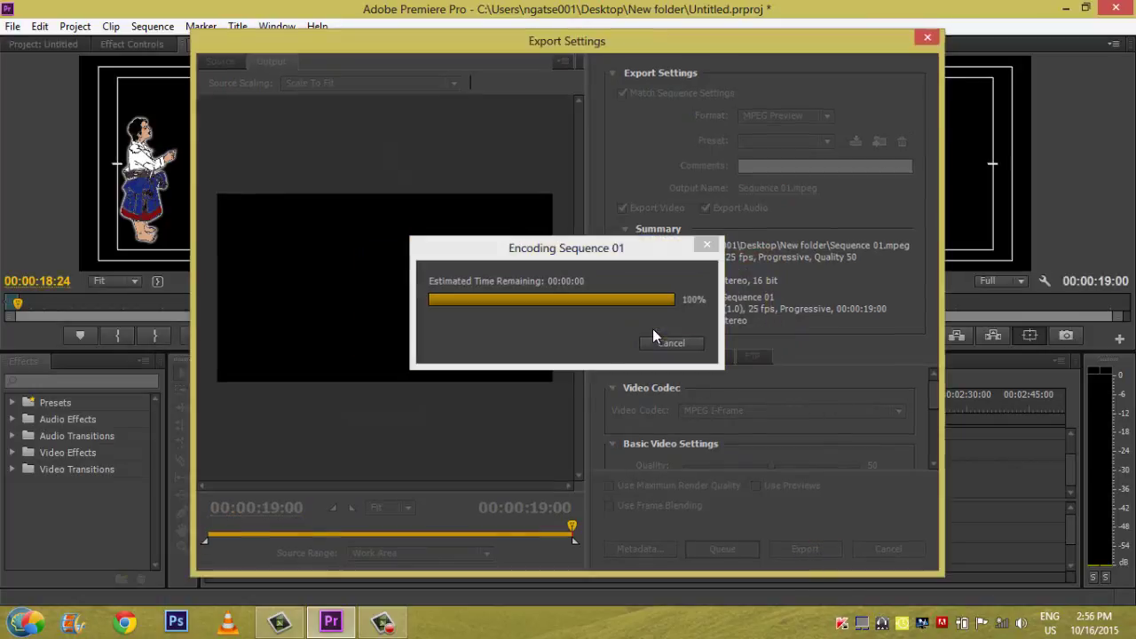